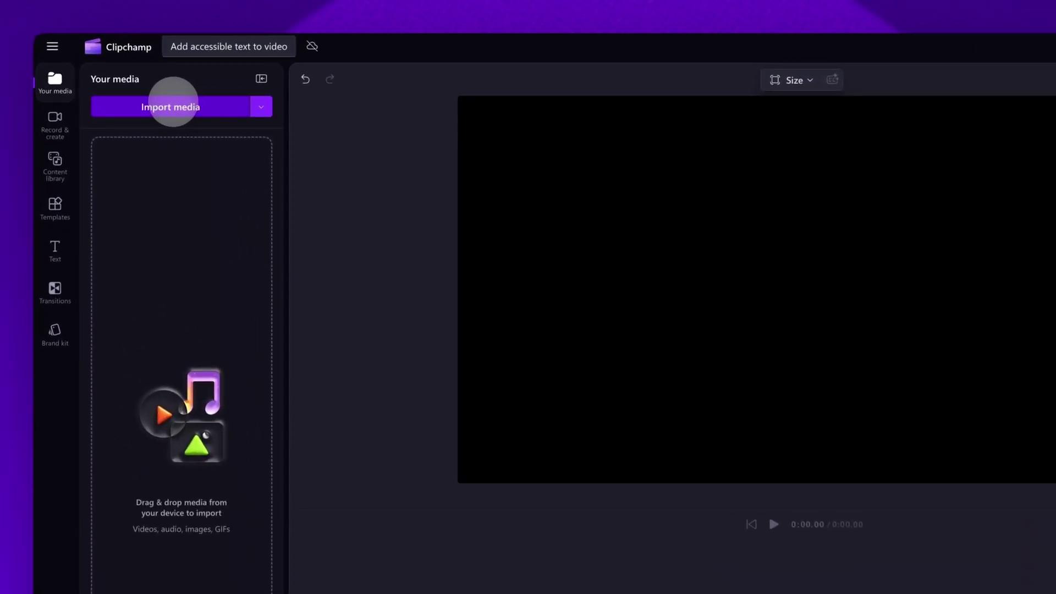
Select My video.mp4 in the file picker and import it.
{"action": "left_click", "coordinate": [170, 107]}
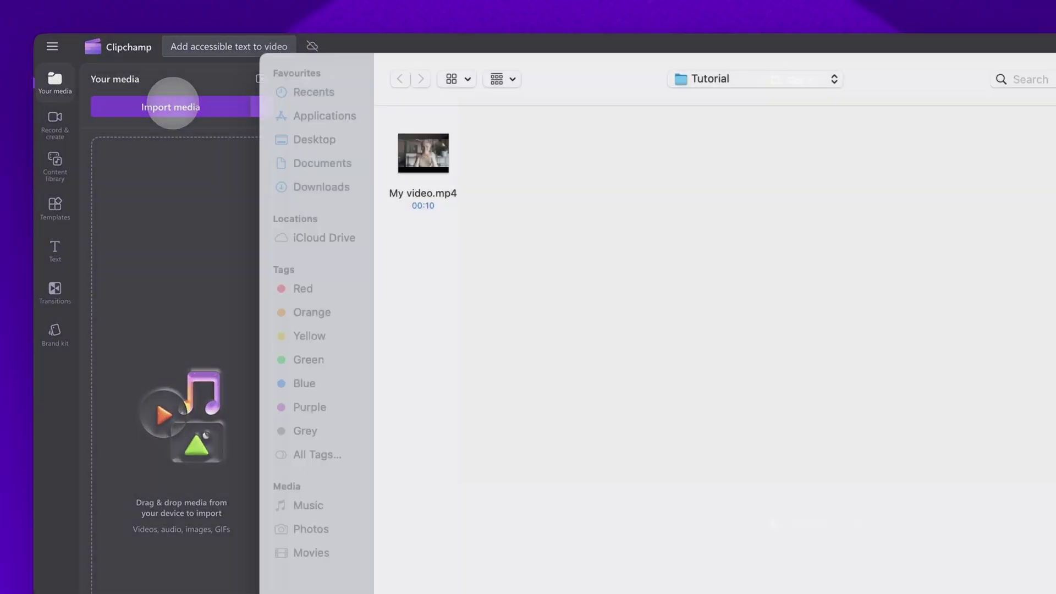
{"action": "left_click", "coordinate": [423, 207]}
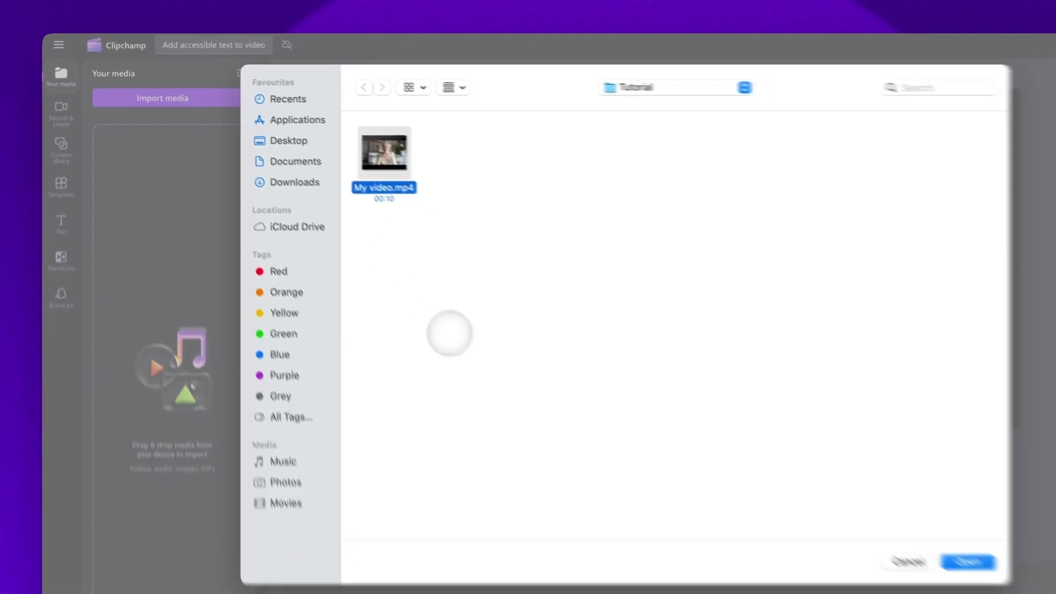
{"action": "left_click", "coordinate": [793, 462]}
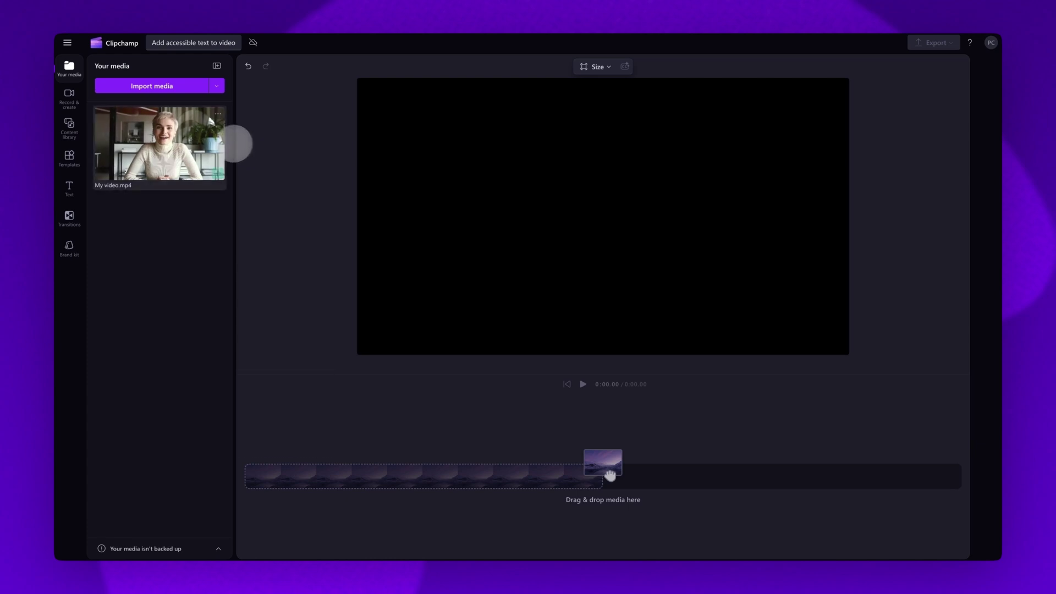
Drag My video.mp4 onto the timeline and deselect the clip.
{"action": "mouse_move", "coordinate": [193, 137]}
{"action": "left_mouse_down"}
{"action": "mouse_move", "coordinate": [330, 233]}
{"action": "mouse_move", "coordinate": [358, 468]}
{"action": "left_mouse_up"}
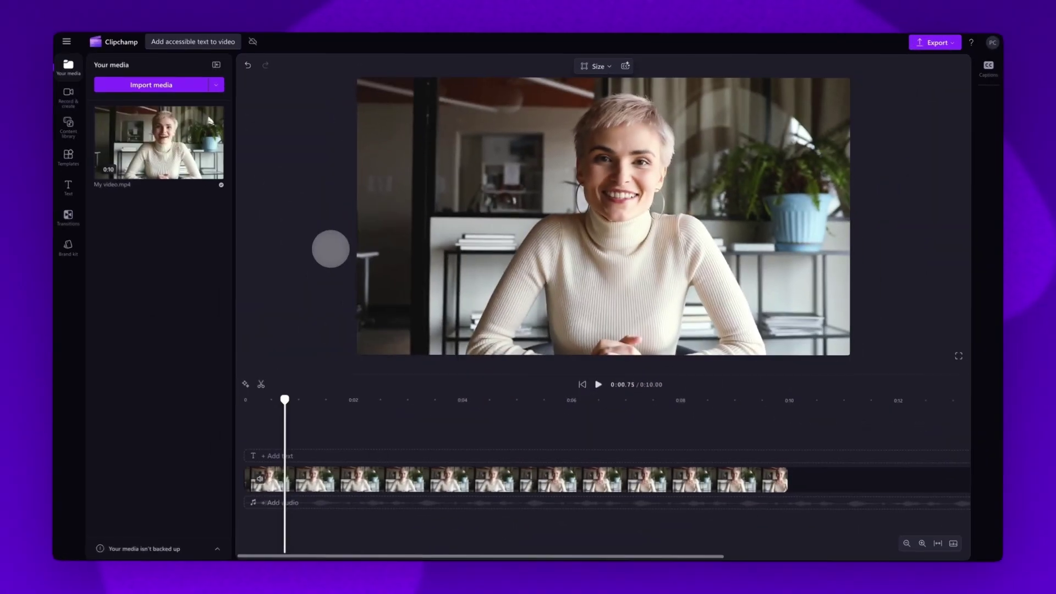
{"action": "left_click", "coordinate": [332, 249]}
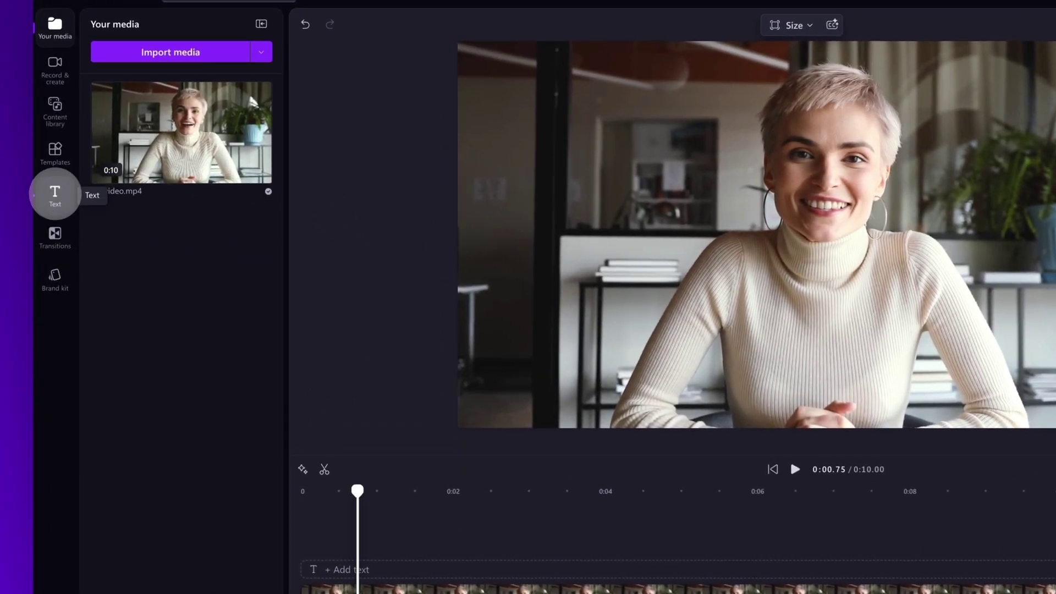
Show the Text panel and expand the full Text styles list.
{"action": "left_click", "coordinate": [54, 191]}
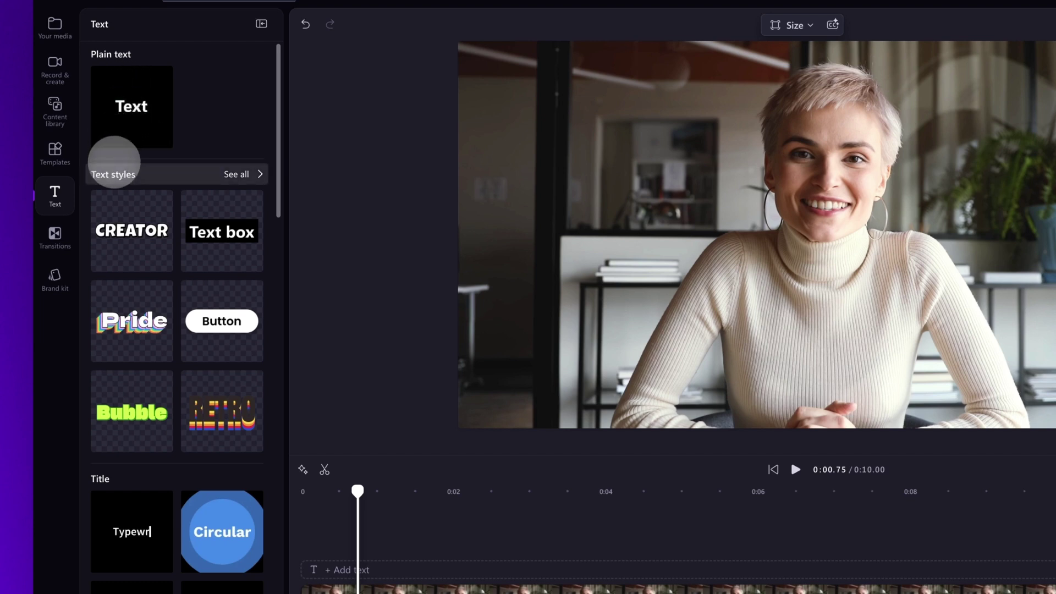
{"action": "left_click", "coordinate": [236, 174]}
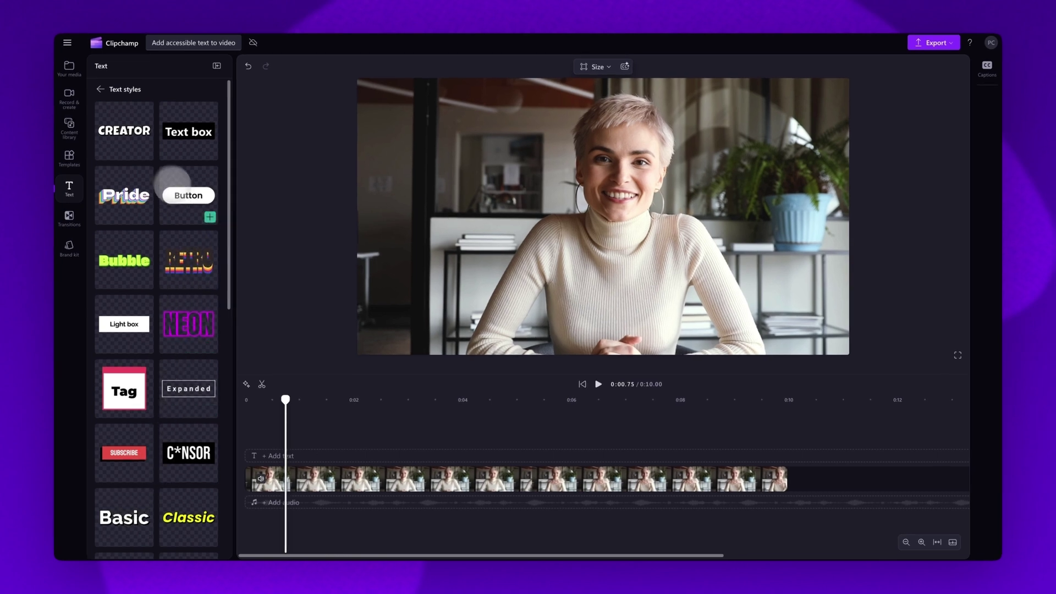
Add a Creator title, stretch it to the video's end, and start playback.
{"action": "left_click_drag", "start_coordinate": [120, 144], "coordinate": [259, 451]}
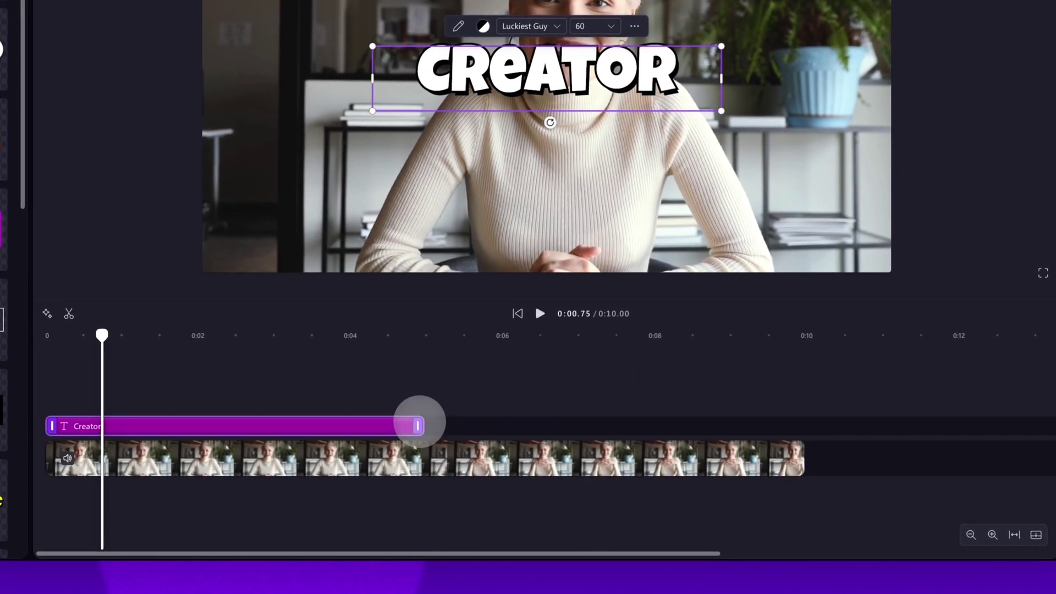
{"action": "left_click_drag", "start_coordinate": [419, 425], "coordinate": [792, 426]}
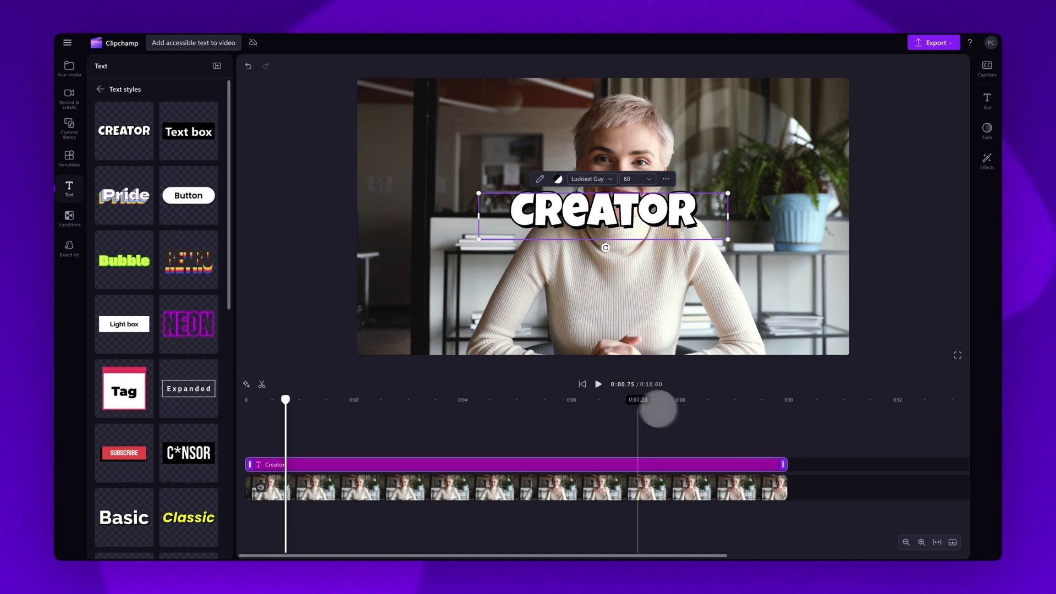
{"action": "left_click", "coordinate": [601, 386]}
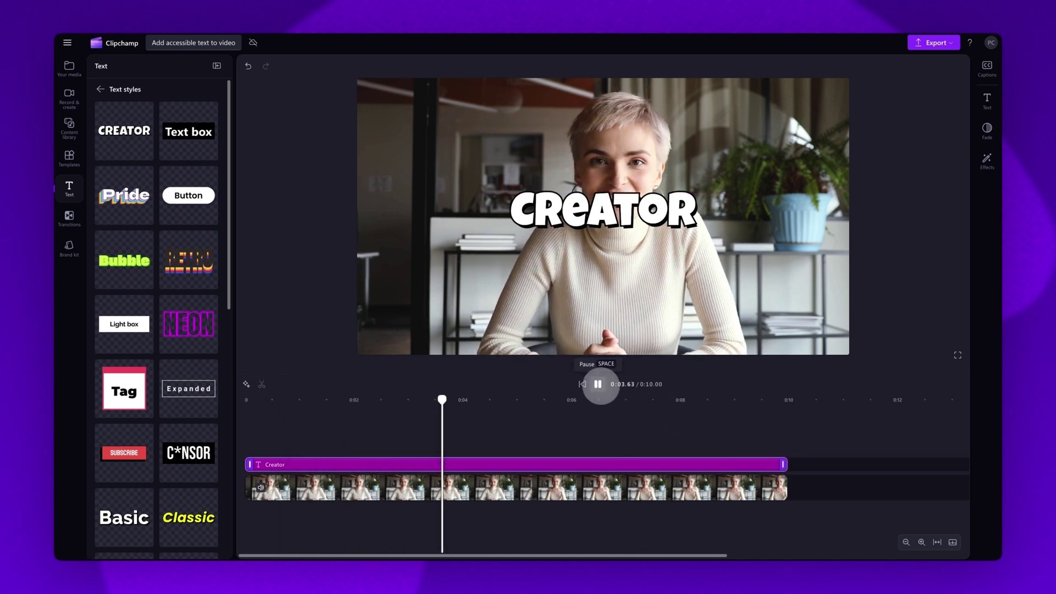
Pause the preview and give the title the Basic style, briefly trying Button.
{"action": "left_click", "coordinate": [598, 384]}
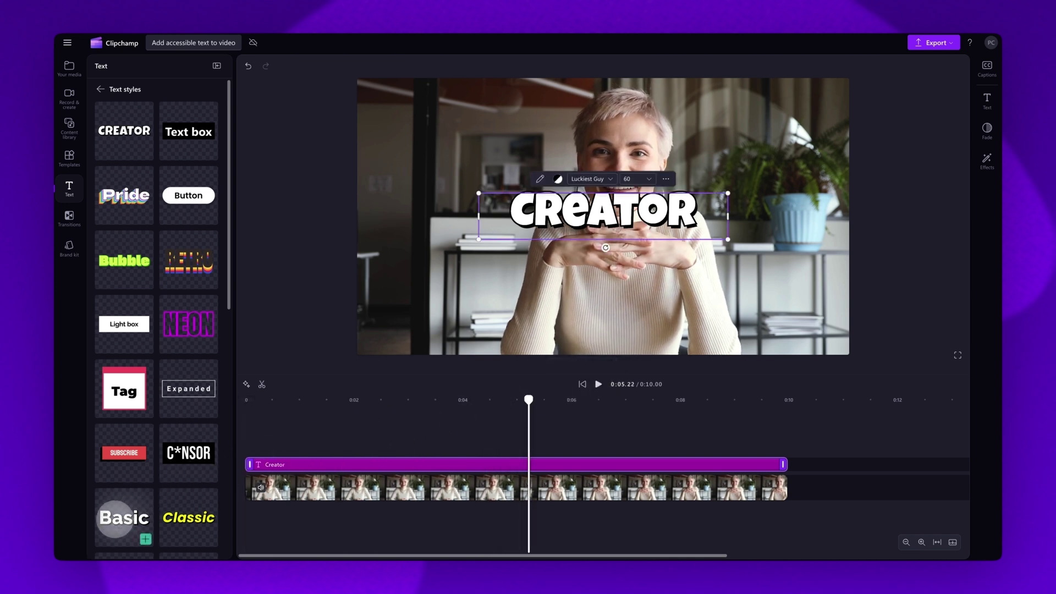
{"action": "mouse_move", "coordinate": [120, 516]}
{"action": "left_mouse_down"}
{"action": "mouse_move", "coordinate": [384, 425]}
{"action": "mouse_move", "coordinate": [477, 465]}
{"action": "left_mouse_up"}
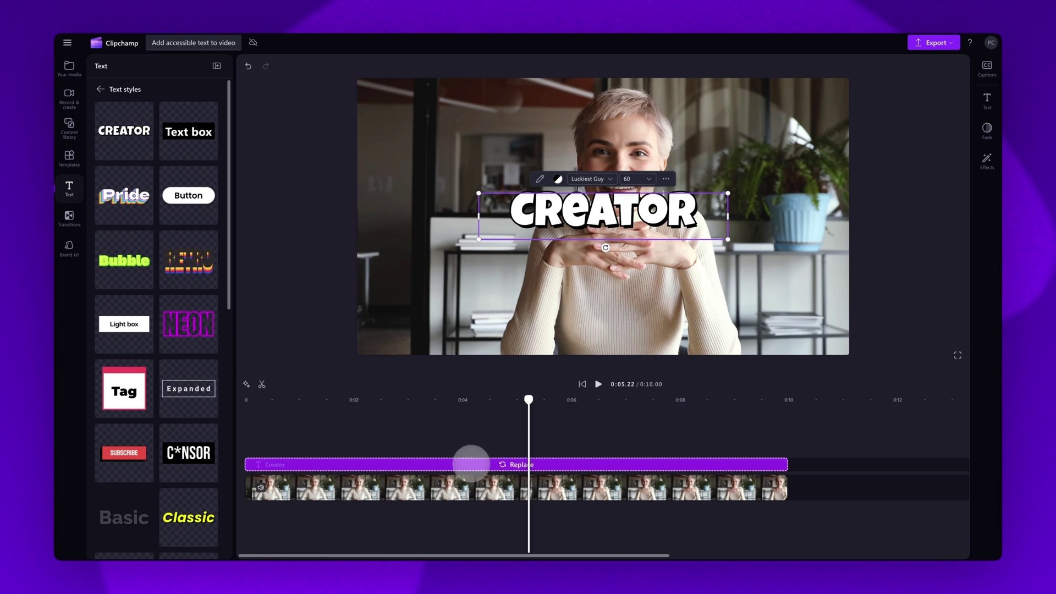
{"action": "left_click_drag", "start_coordinate": [470, 464], "coordinate": [471, 464]}
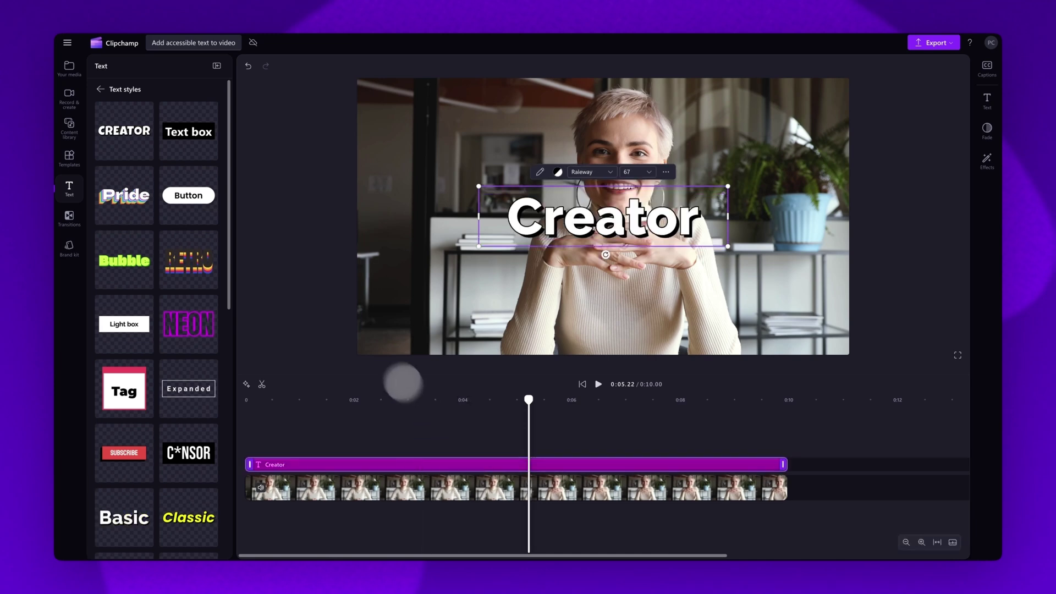
{"action": "left_click_drag", "start_coordinate": [189, 196], "coordinate": [466, 462]}
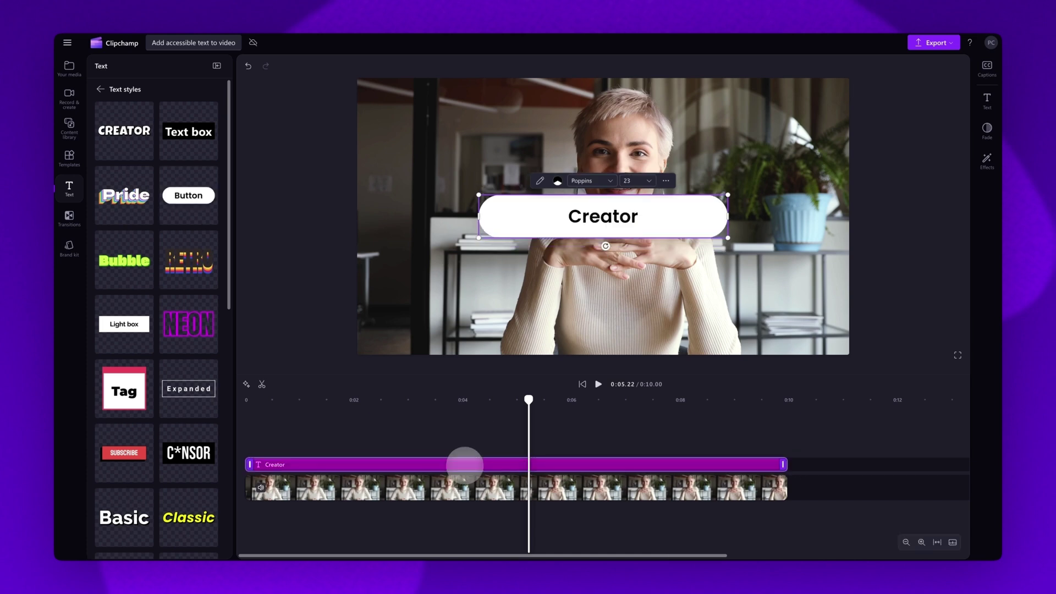
{"action": "mouse_move", "coordinate": [124, 518]}
{"action": "left_mouse_down"}
{"action": "mouse_move", "coordinate": [432, 460]}
{"action": "mouse_move", "coordinate": [452, 469]}
{"action": "left_mouse_up"}
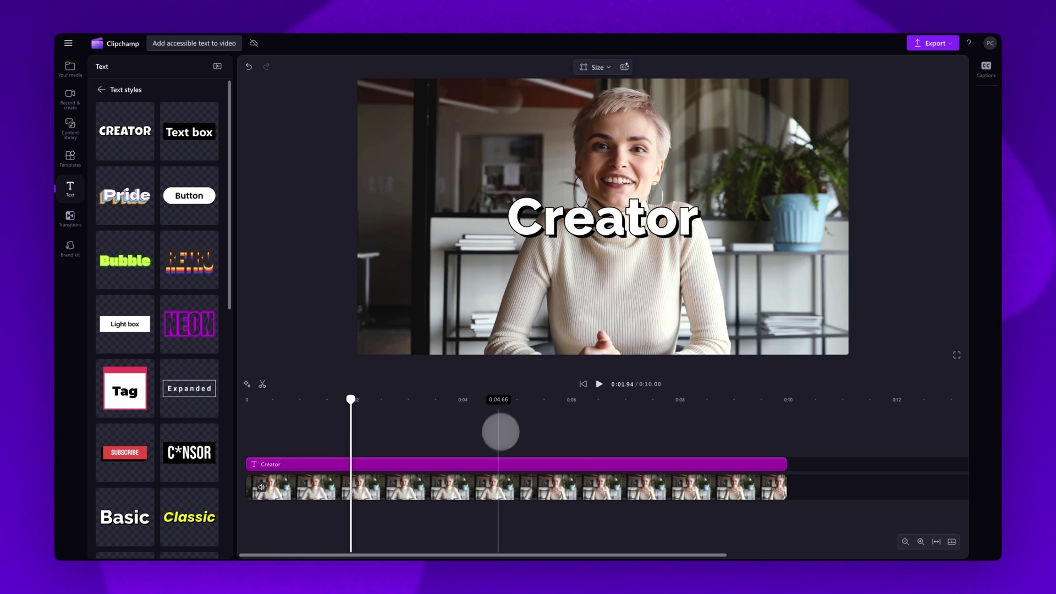
Select the title clip on the timeline for editing.
{"action": "left_click", "coordinate": [498, 462]}
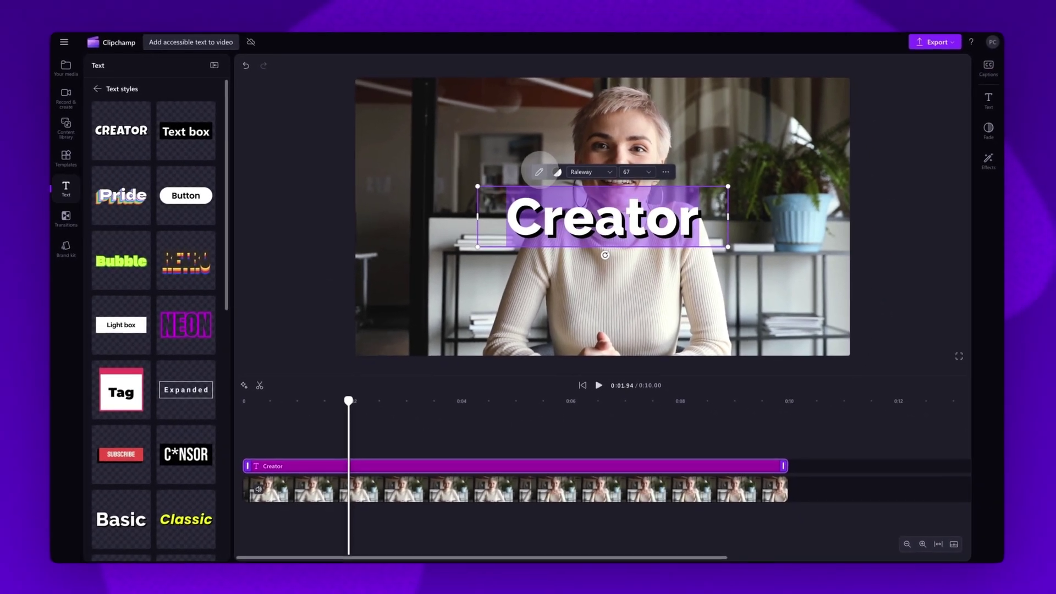
{"action": "type", "text": "2"}
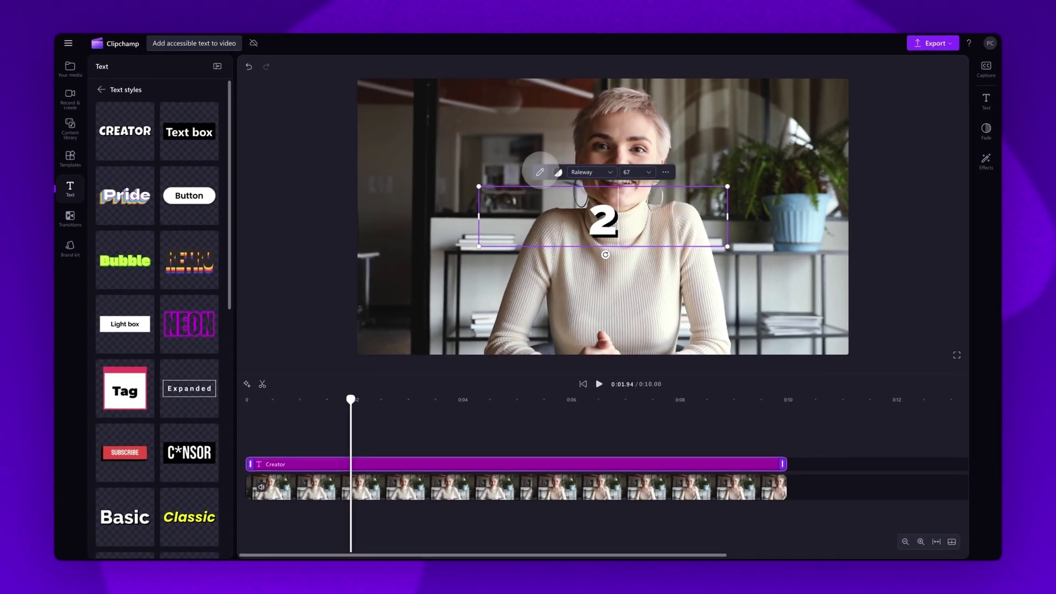
{"action": "type", "text": "025 Strat"}
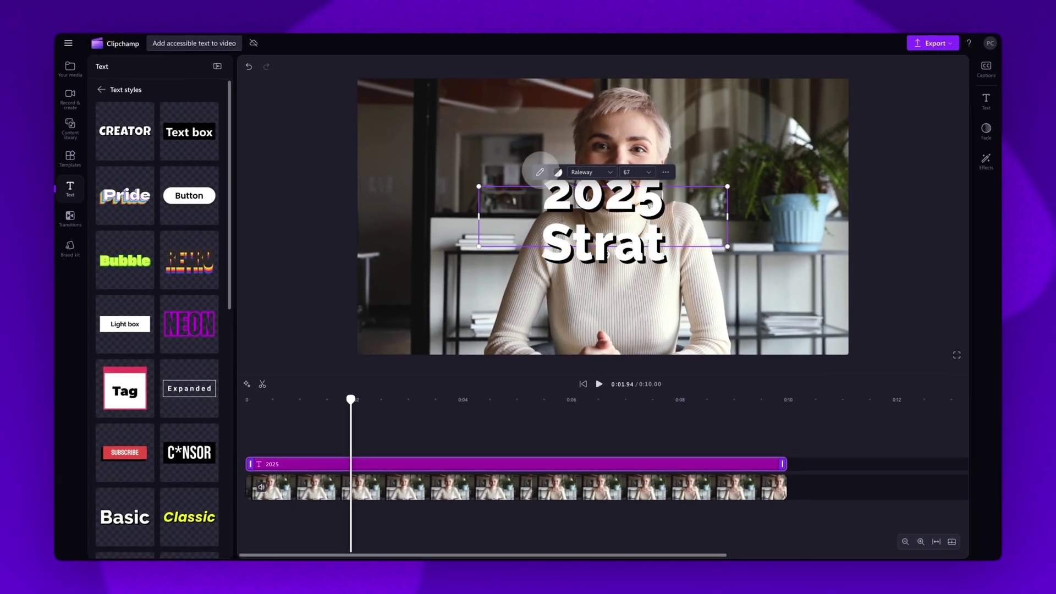
{"action": "type", "text": "egy"}
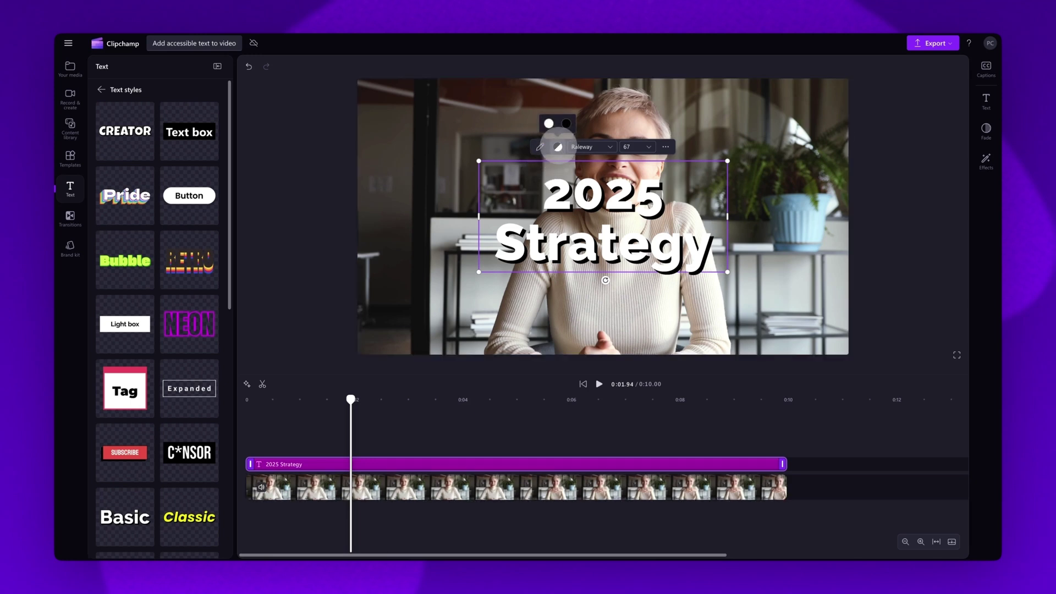
Try red, yellow and cyan as the title text colour.
{"action": "left_click", "coordinate": [549, 123]}
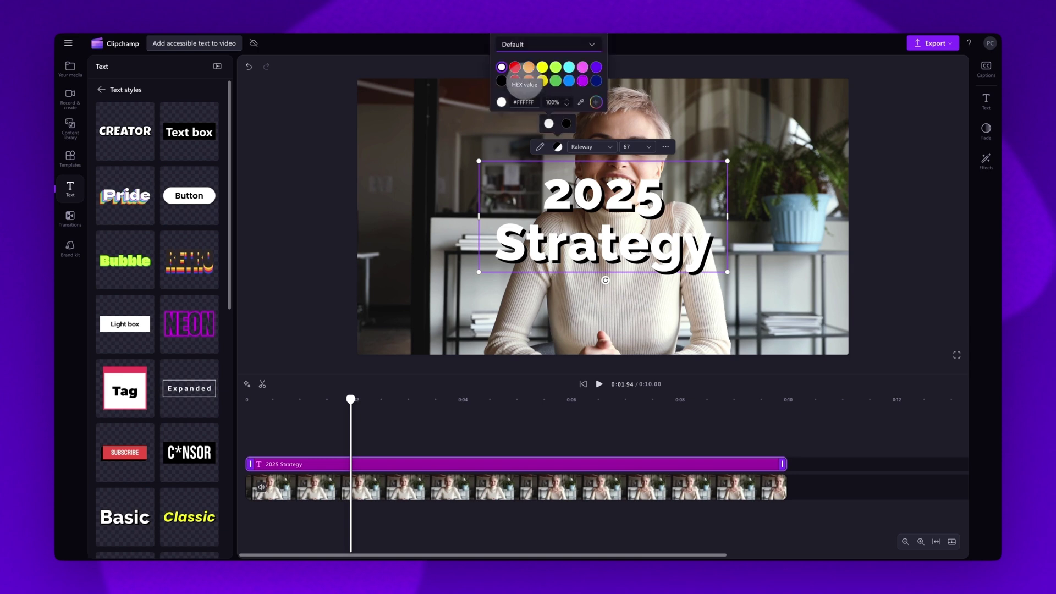
{"action": "left_click", "coordinate": [515, 67]}
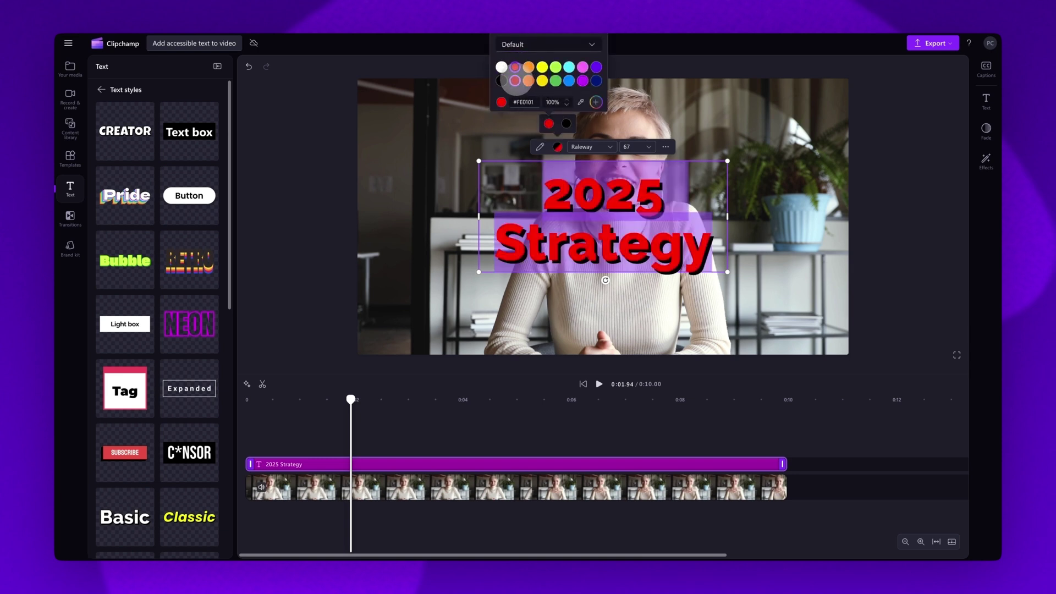
{"action": "left_click", "coordinate": [542, 67]}
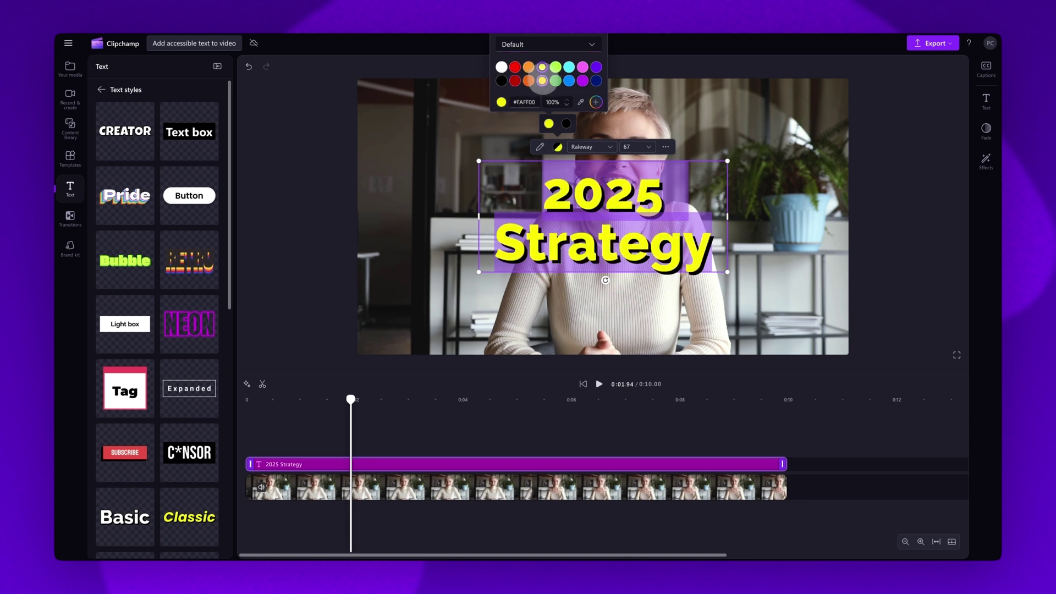
{"action": "left_click", "coordinate": [569, 67]}
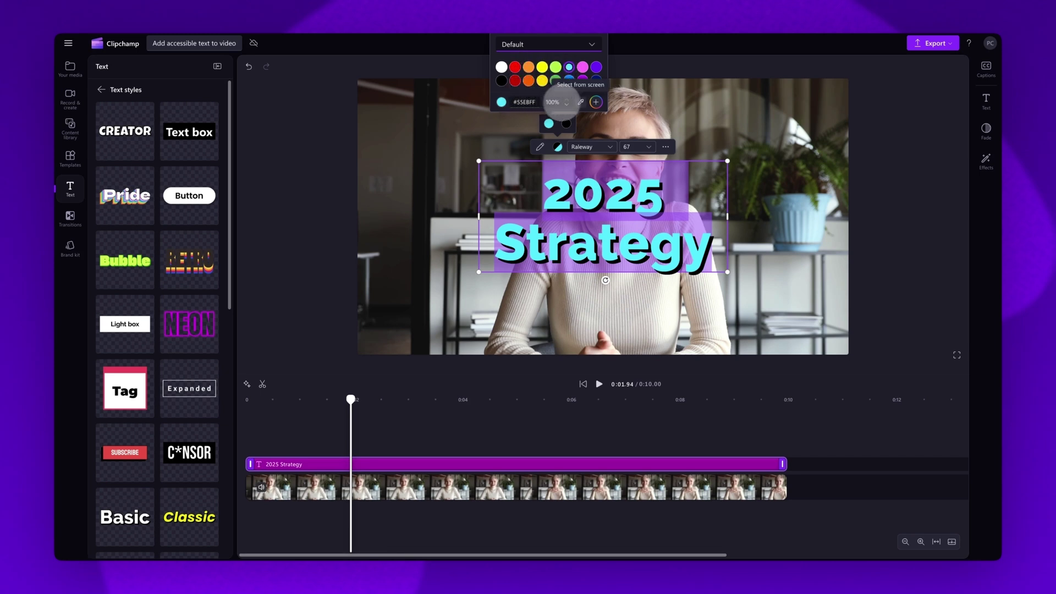
Set the title text colour to white #FFFFFF with the custom picker.
{"action": "left_click", "coordinate": [596, 102]}
{"action": "left_click", "coordinate": [570, 154]}
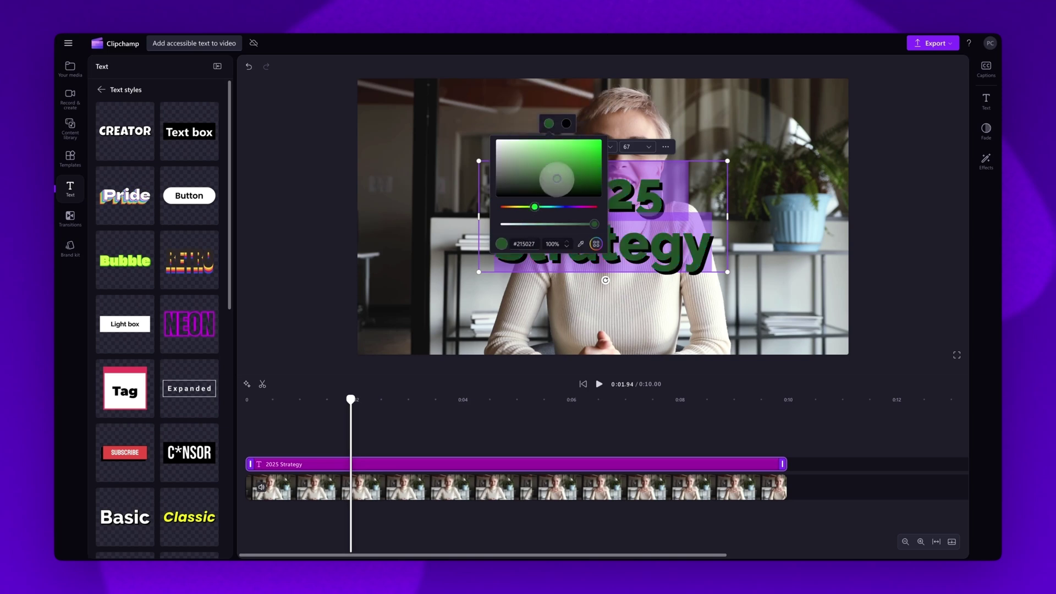
{"action": "left_click_drag", "start_coordinate": [551, 206], "coordinate": [569, 207]}
{"action": "left_click_drag", "start_coordinate": [558, 150], "coordinate": [493, 134]}
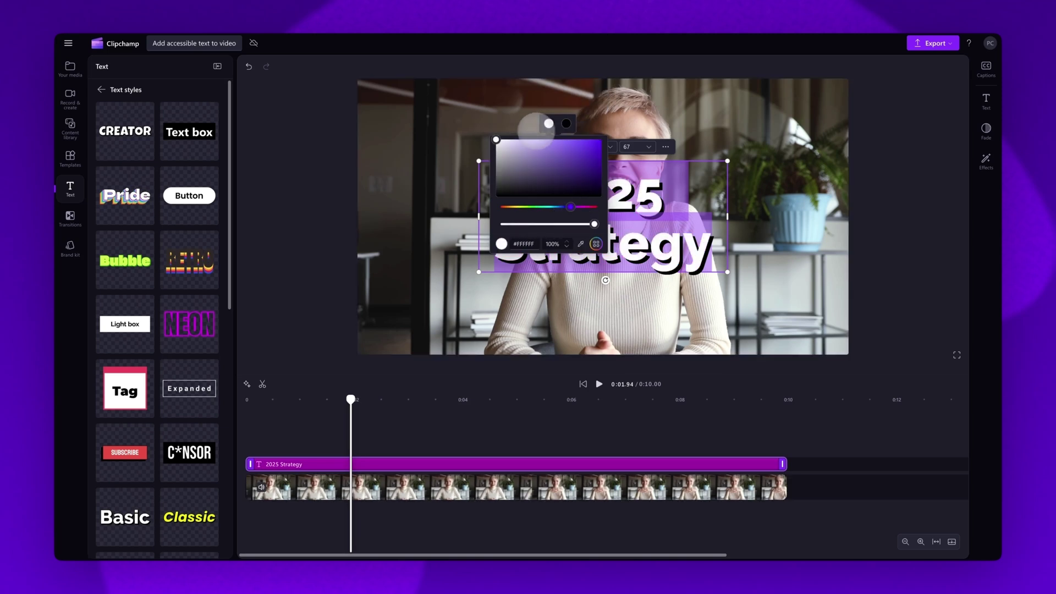
{"action": "left_click", "coordinate": [567, 122]}
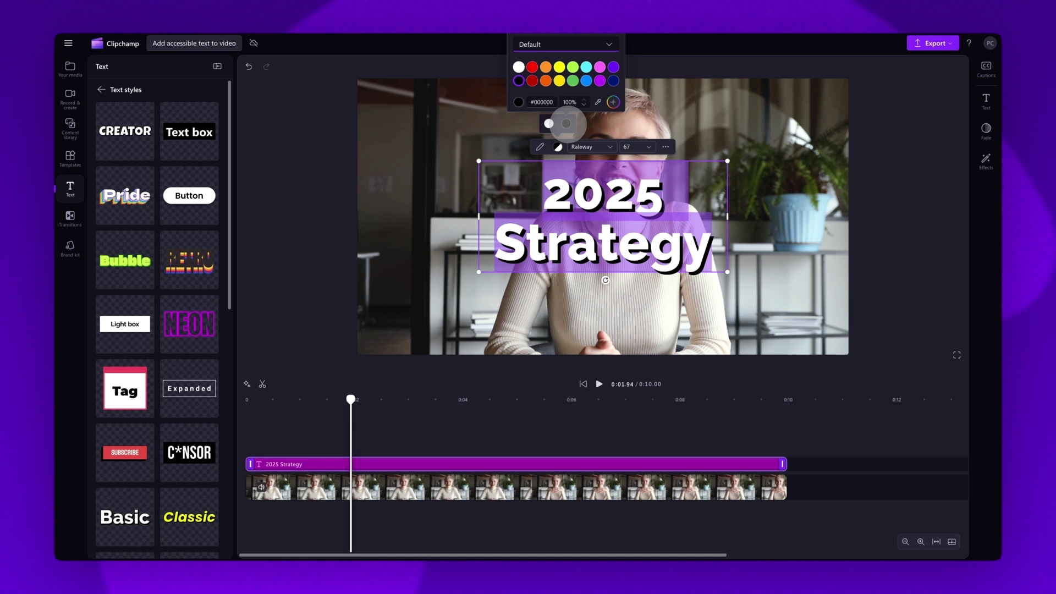
Close the shadow colours and set the title font size to 28.
{"action": "left_click", "coordinate": [558, 146]}
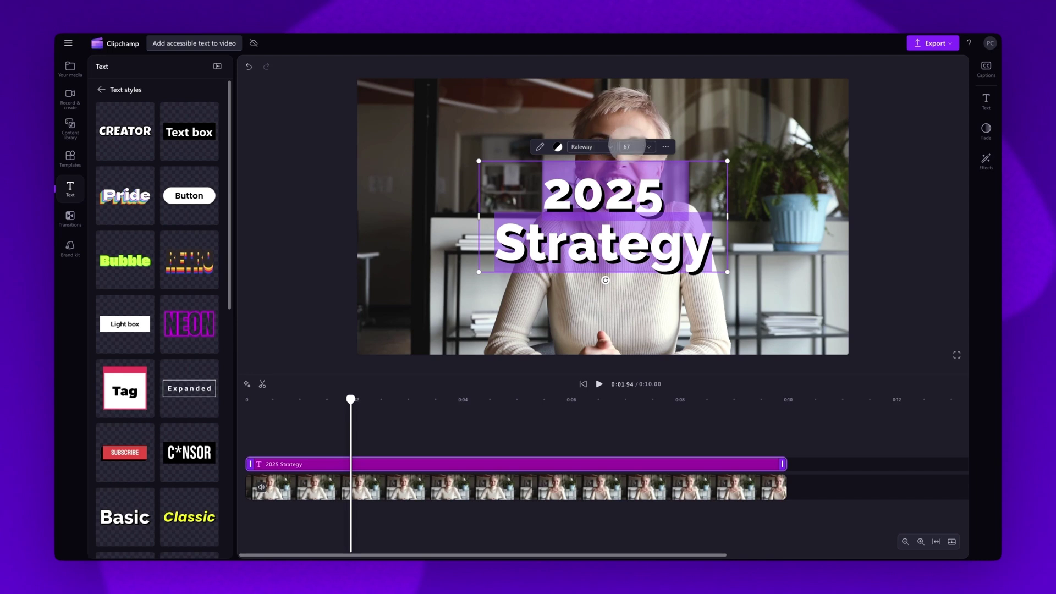
{"action": "left_click", "coordinate": [638, 148]}
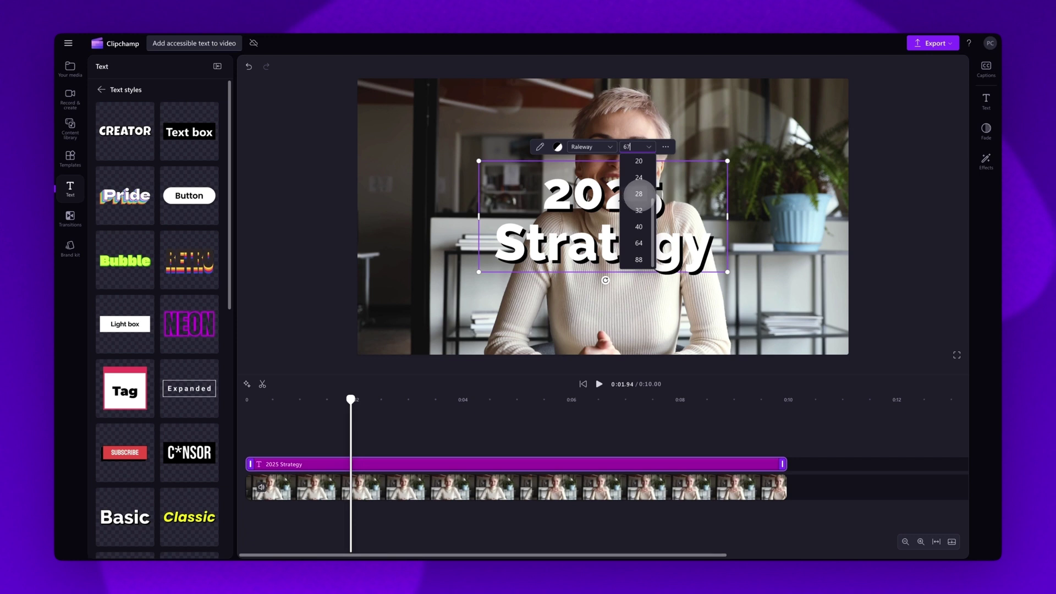
{"action": "left_click", "coordinate": [639, 194]}
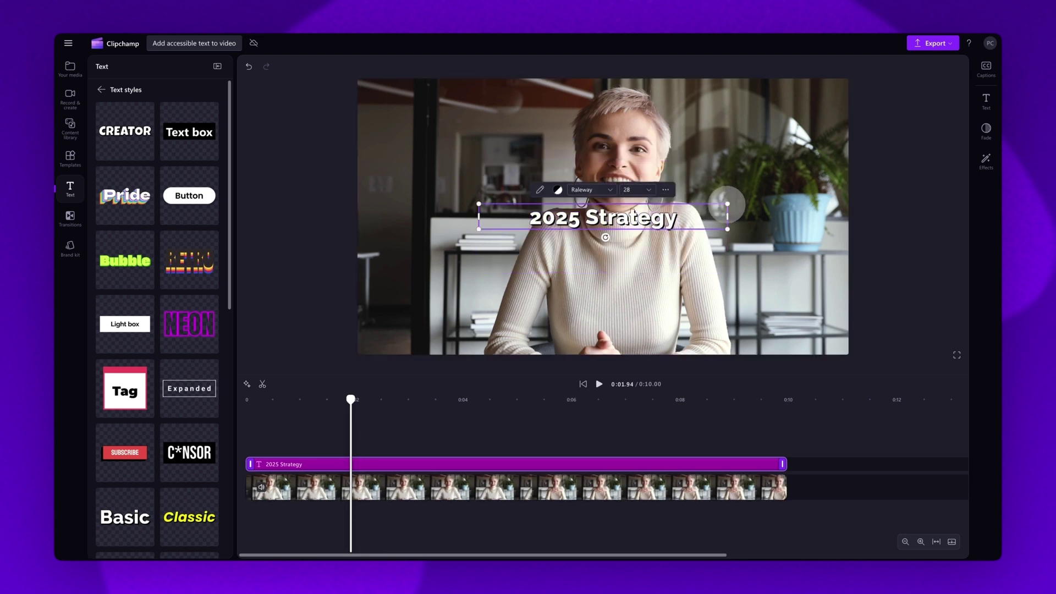
Enlarge the title box and centre it across the middle of the frame.
{"action": "mouse_move", "coordinate": [725, 205]}
{"action": "left_mouse_down"}
{"action": "mouse_move", "coordinate": [692, 218]}
{"action": "mouse_move", "coordinate": [943, 181]}
{"action": "left_mouse_up"}
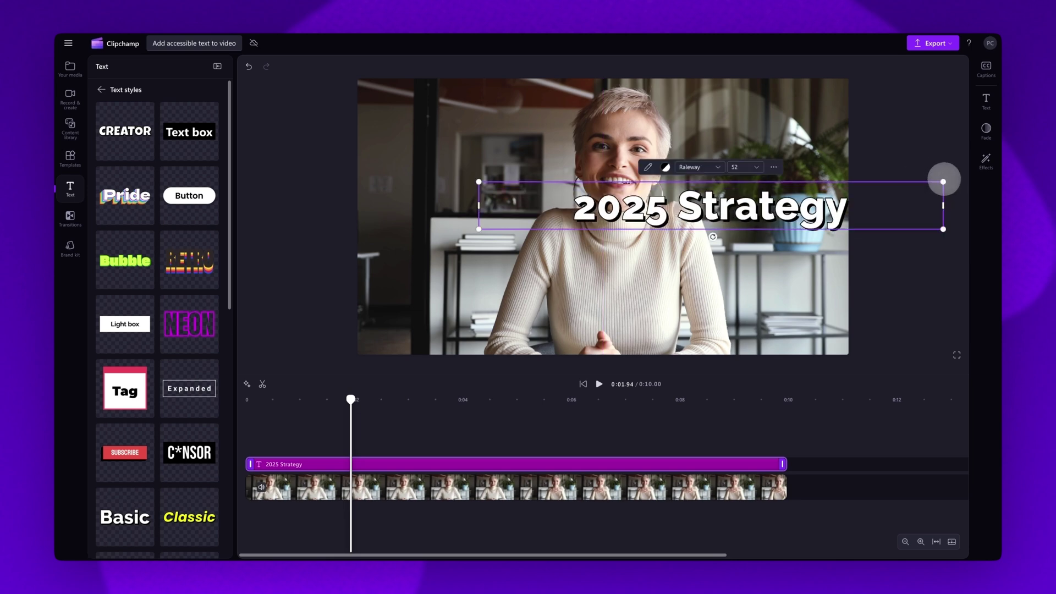
{"action": "left_click_drag", "start_coordinate": [845, 185], "coordinate": [731, 234]}
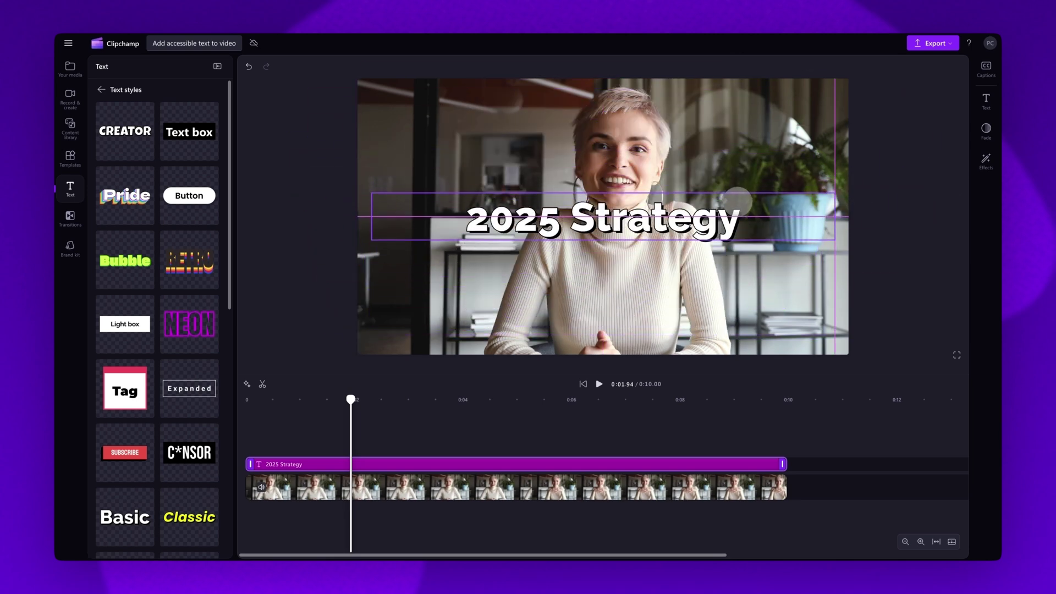
{"action": "left_click_drag", "start_coordinate": [730, 234], "coordinate": [731, 198]}
Open and close the More text formatting menu, then play the preview.
{"action": "left_click", "coordinate": [659, 179]}
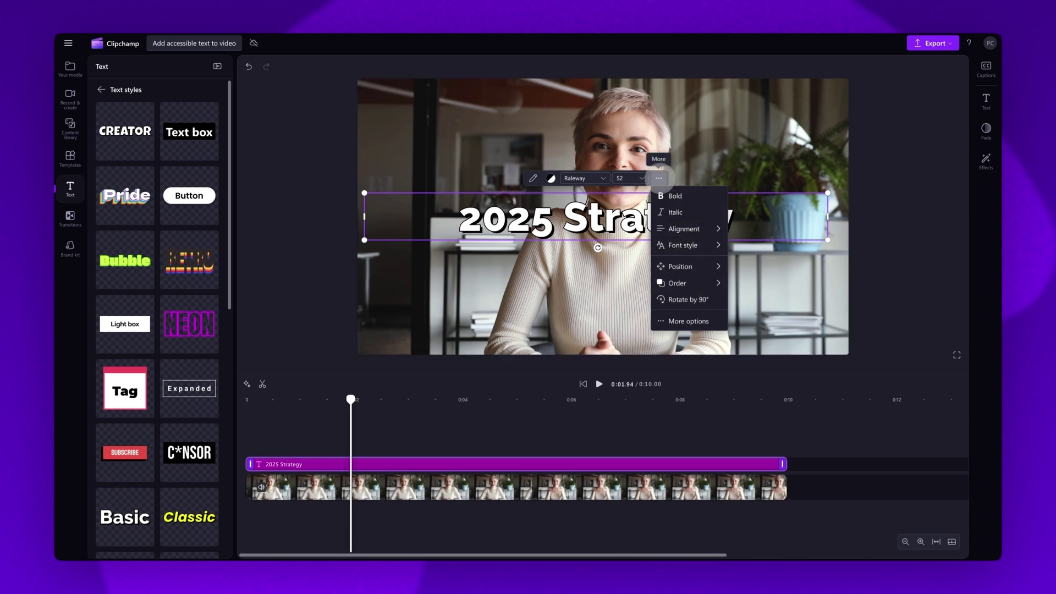
{"action": "left_click", "coordinate": [659, 178]}
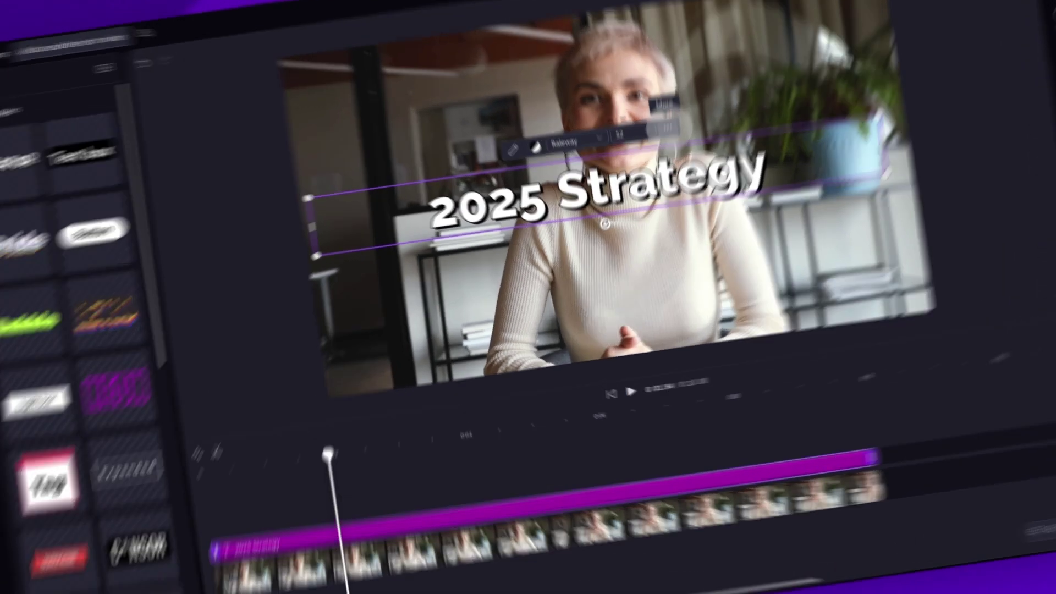
{"action": "left_click", "coordinate": [598, 384]}
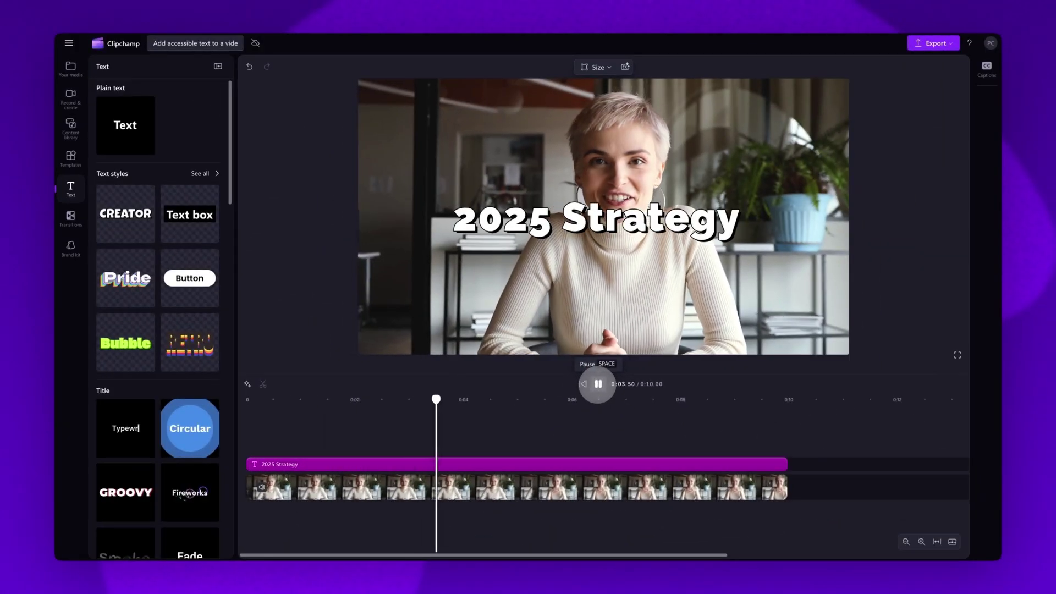
Pause playback and export the video at 1080p.
{"action": "left_click", "coordinate": [598, 385]}
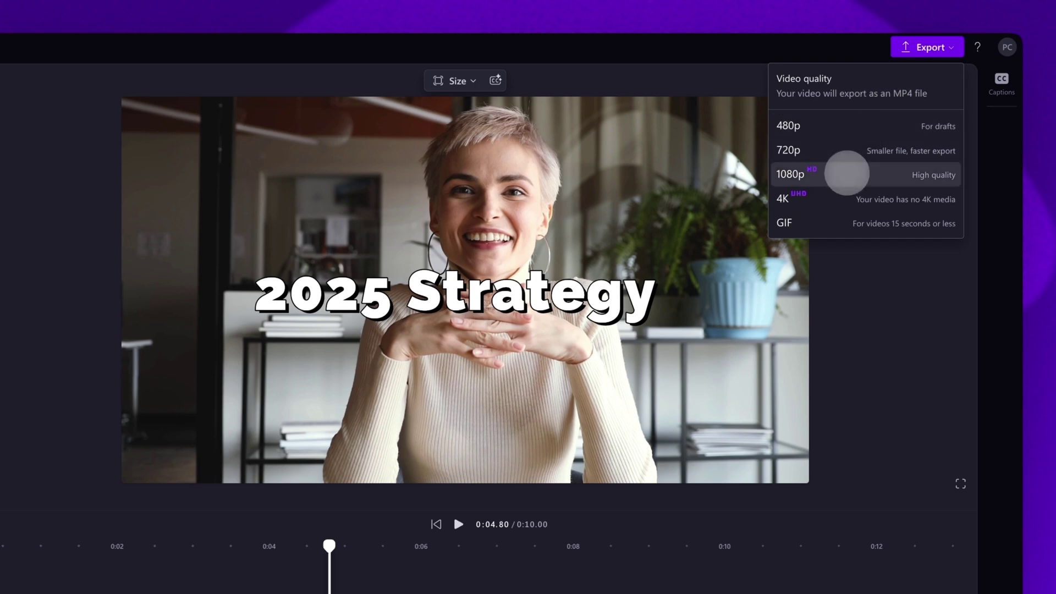
{"action": "left_click", "coordinate": [844, 174]}
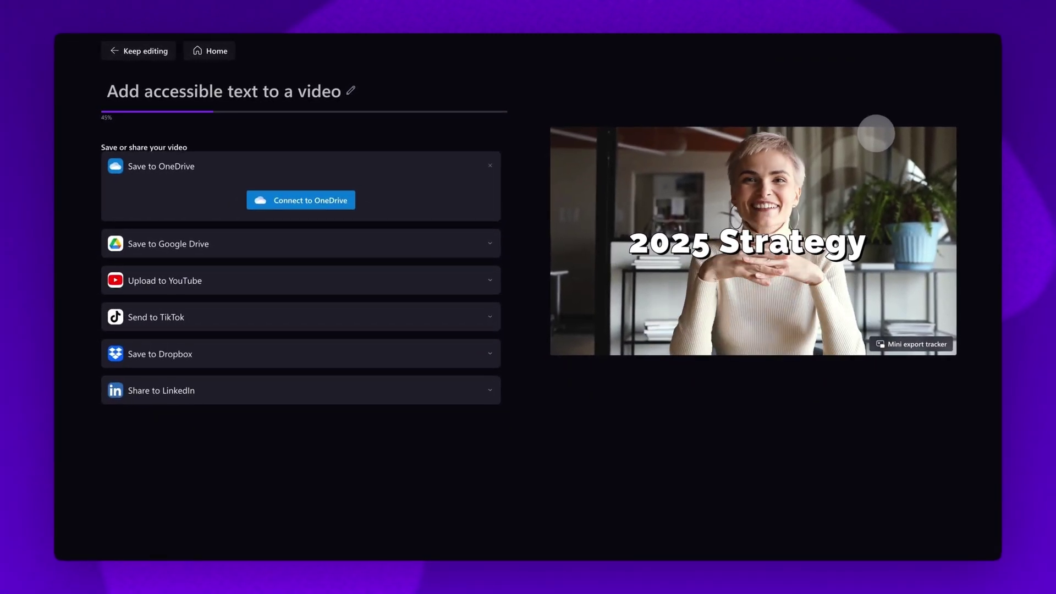